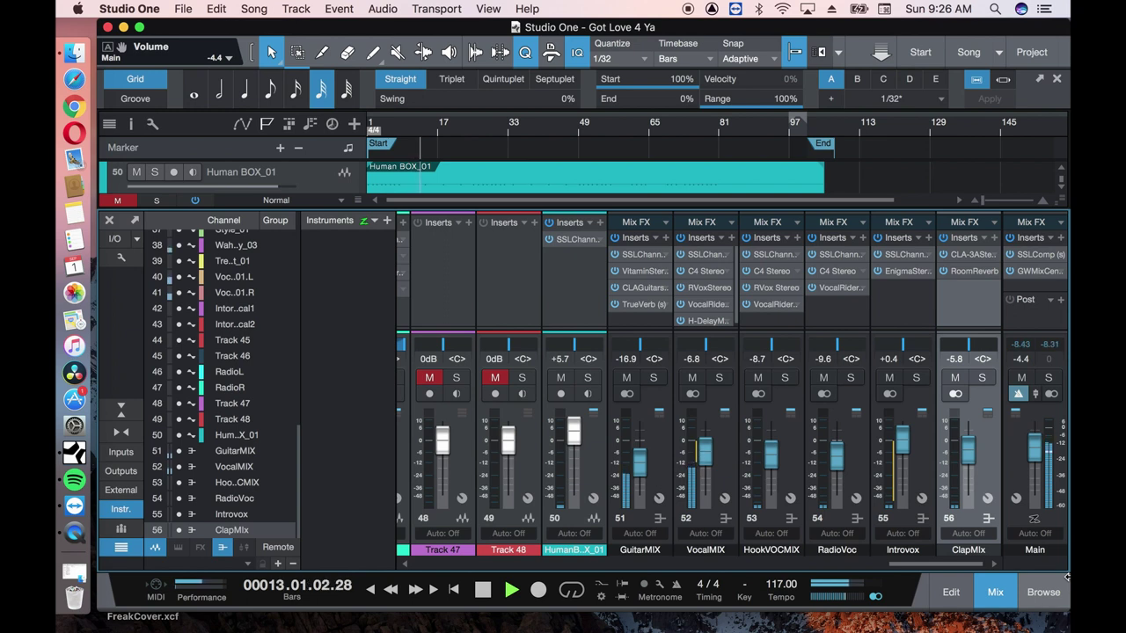
Play the GuitarMIX bus in solo, examine its SSLChannel and CLA Guitars inserts, and compare the CLA Guitars effect against bypass
key("space")
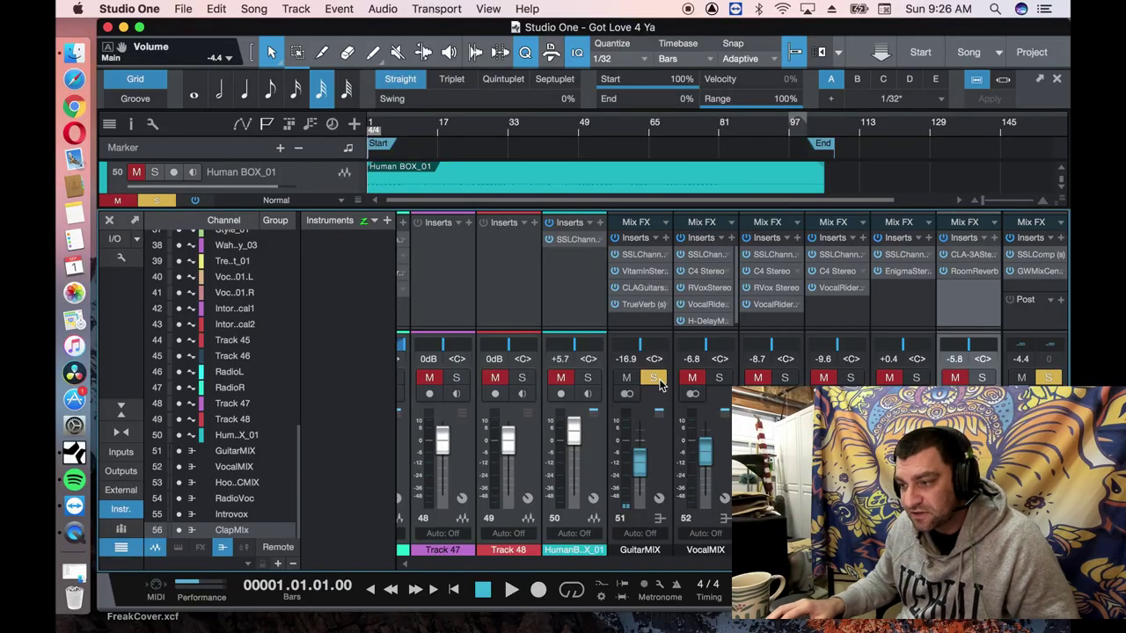
key("space")
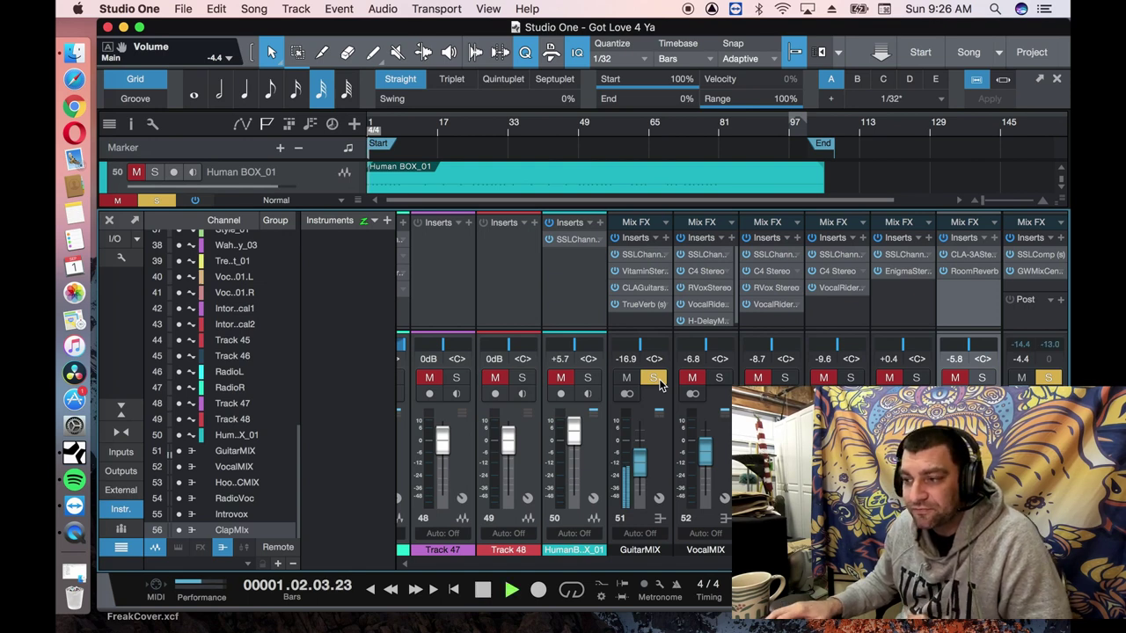
left_click(630, 259)
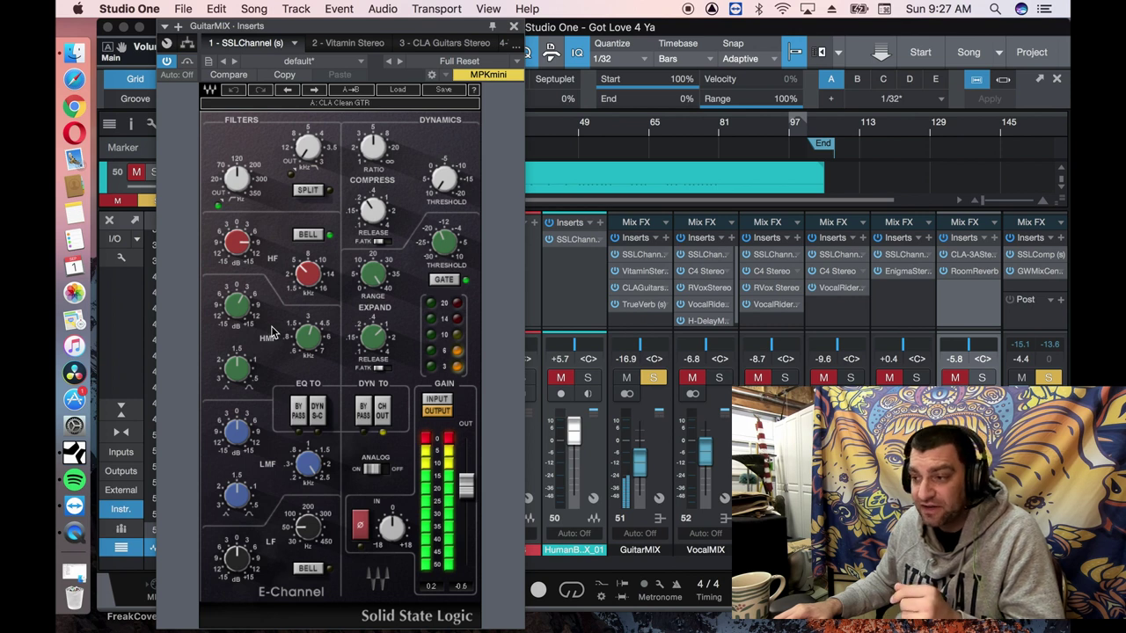
left_click(643, 289)
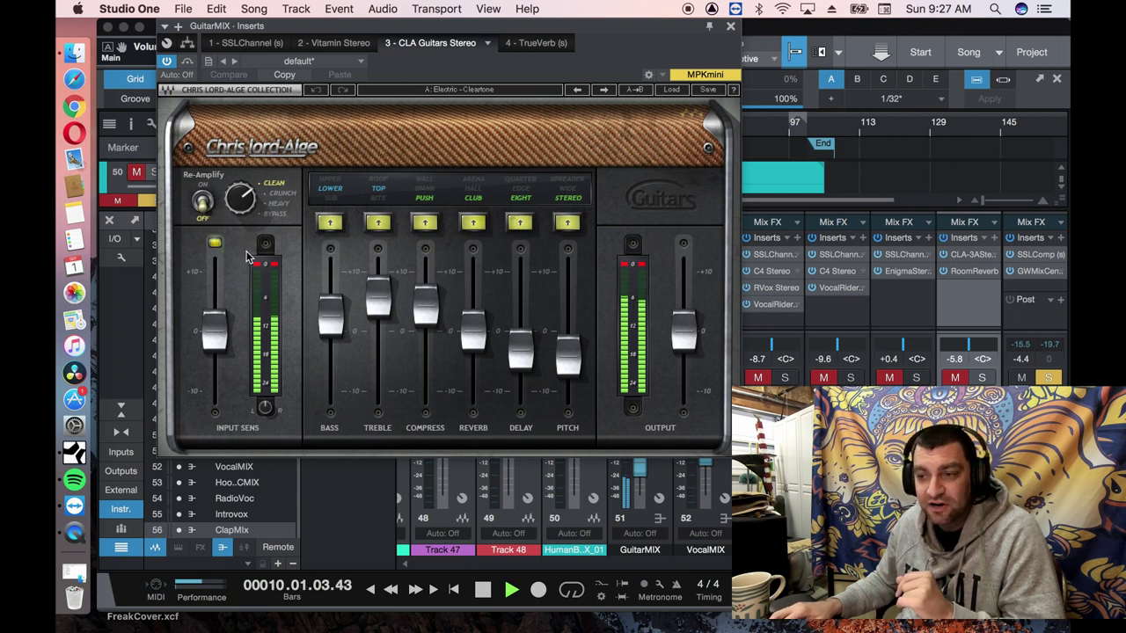
left_click(167, 63)
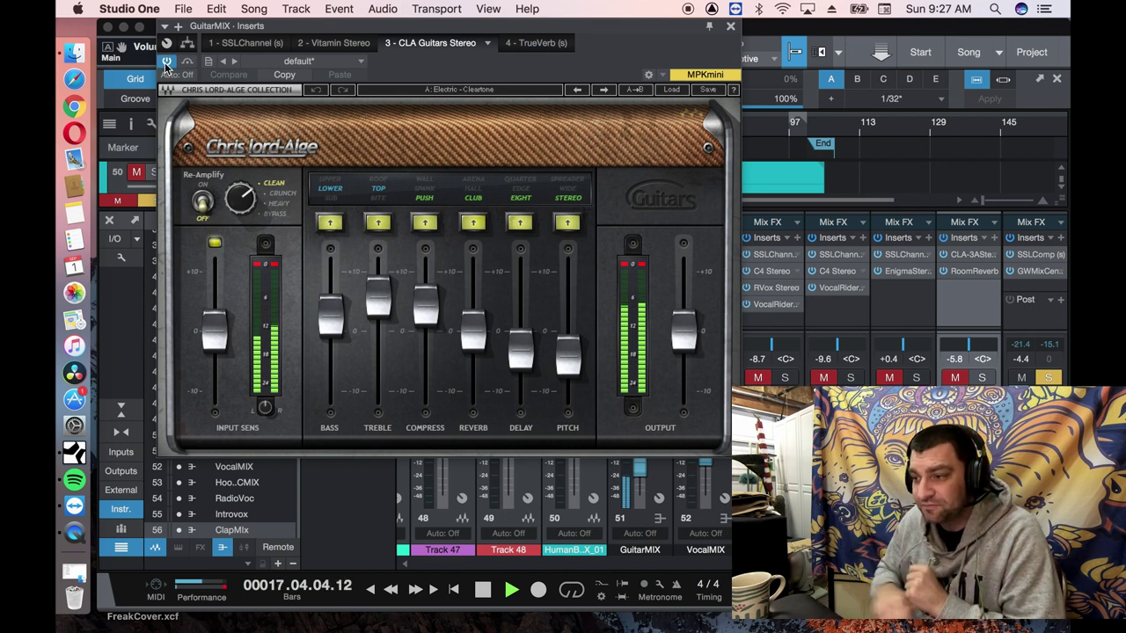
left_click(730, 26)
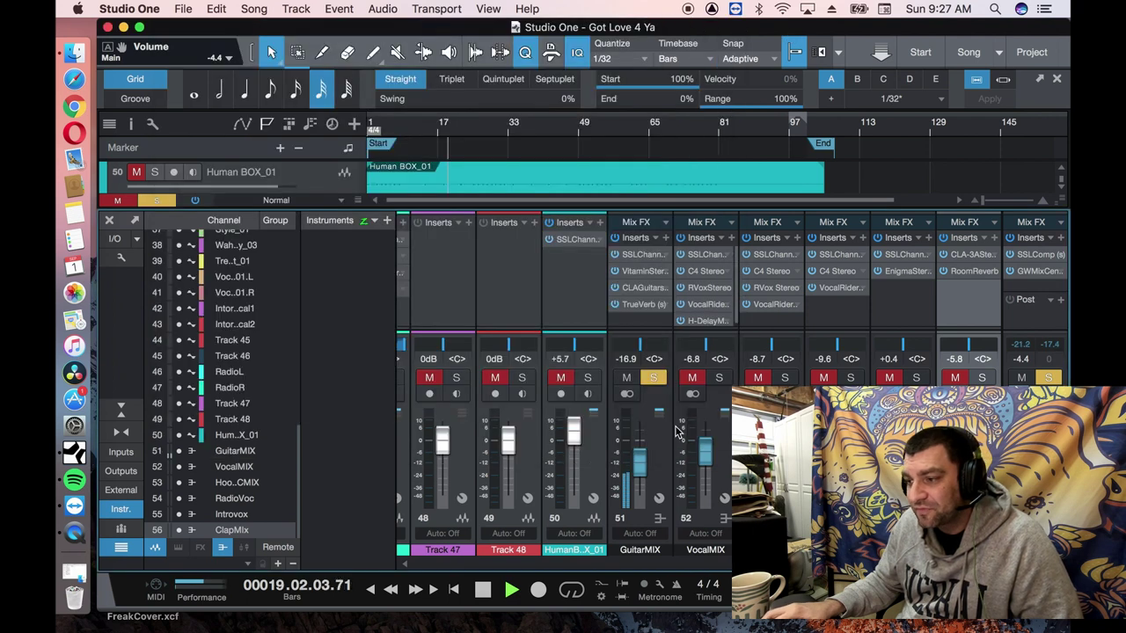
Add the VocalMIX and HookVOCMIX buses to the solo and examine the VocalMIX bus's SSLChannel insert during playback
left_click(718, 378)
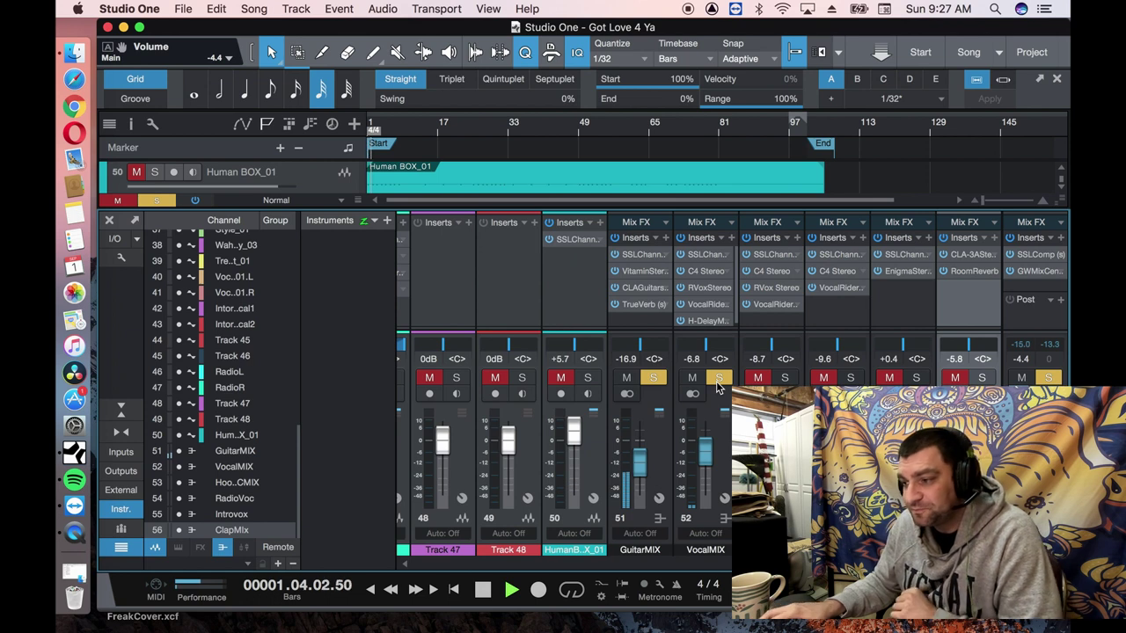
left_click(786, 379)
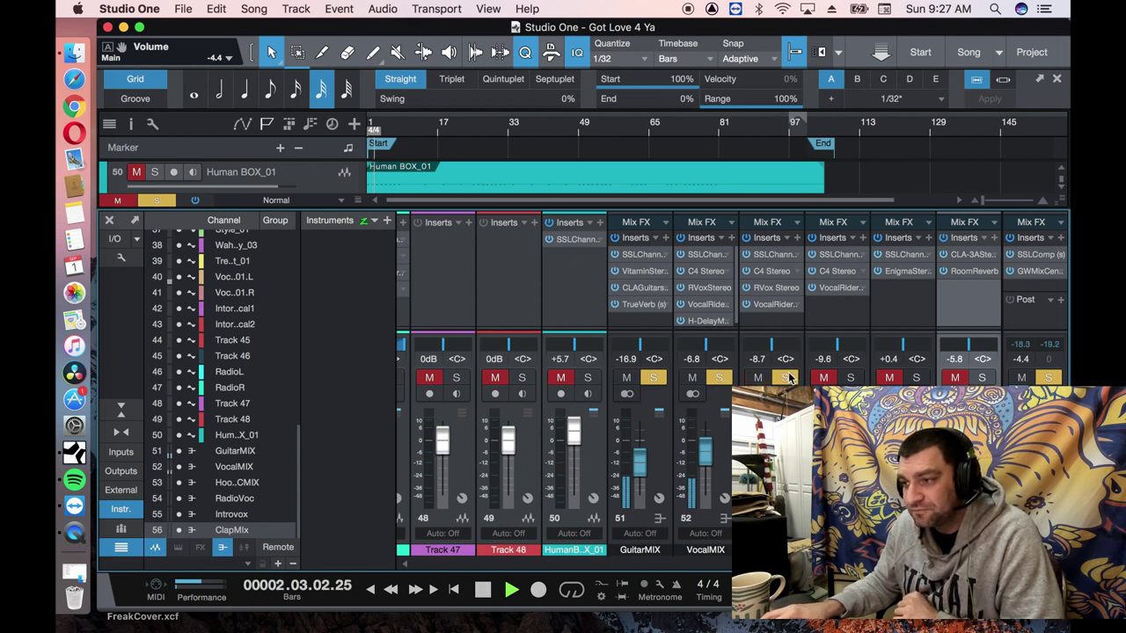
left_click(709, 255)
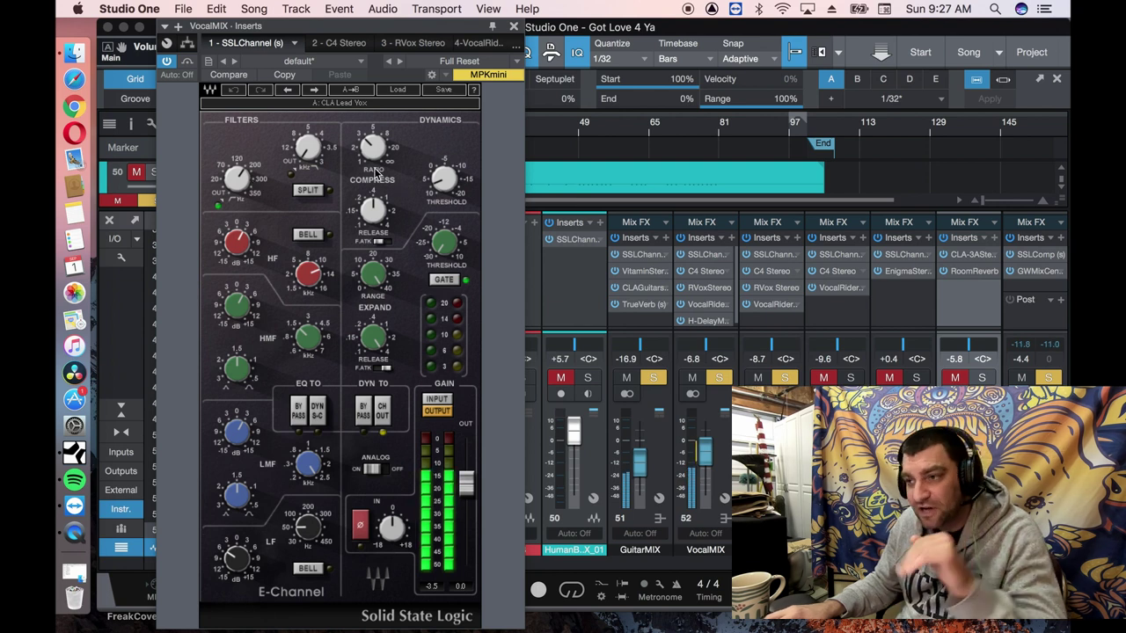
left_click(513, 26)
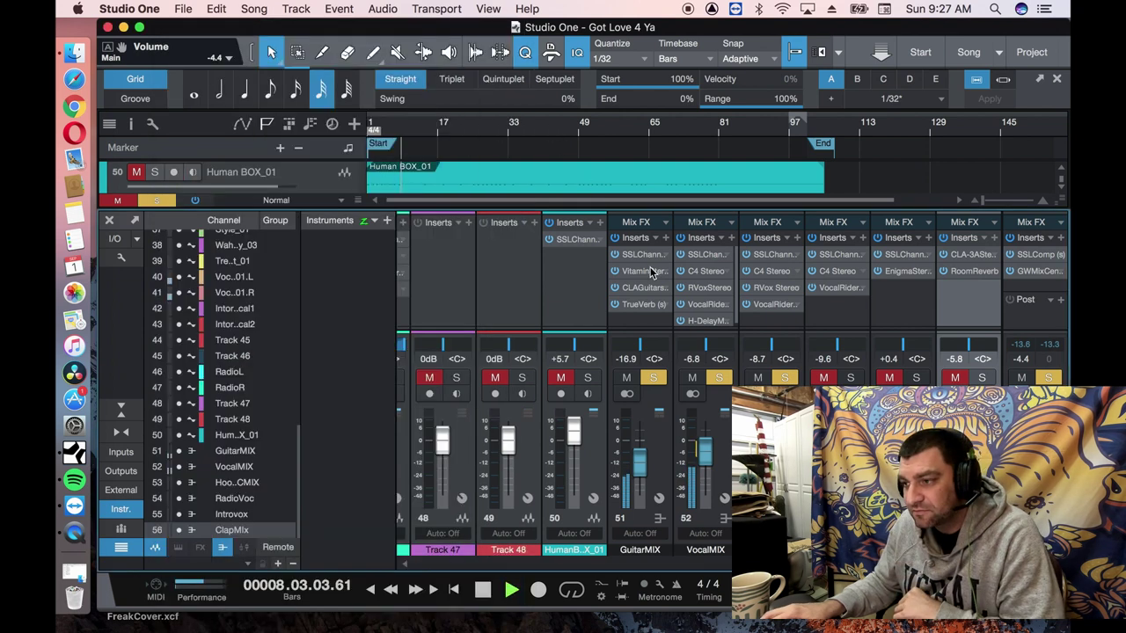
Examine the C4 Stereo, RVox Stereo and H-Delay inserts on the VocalMIX bus
left_click(701, 272)
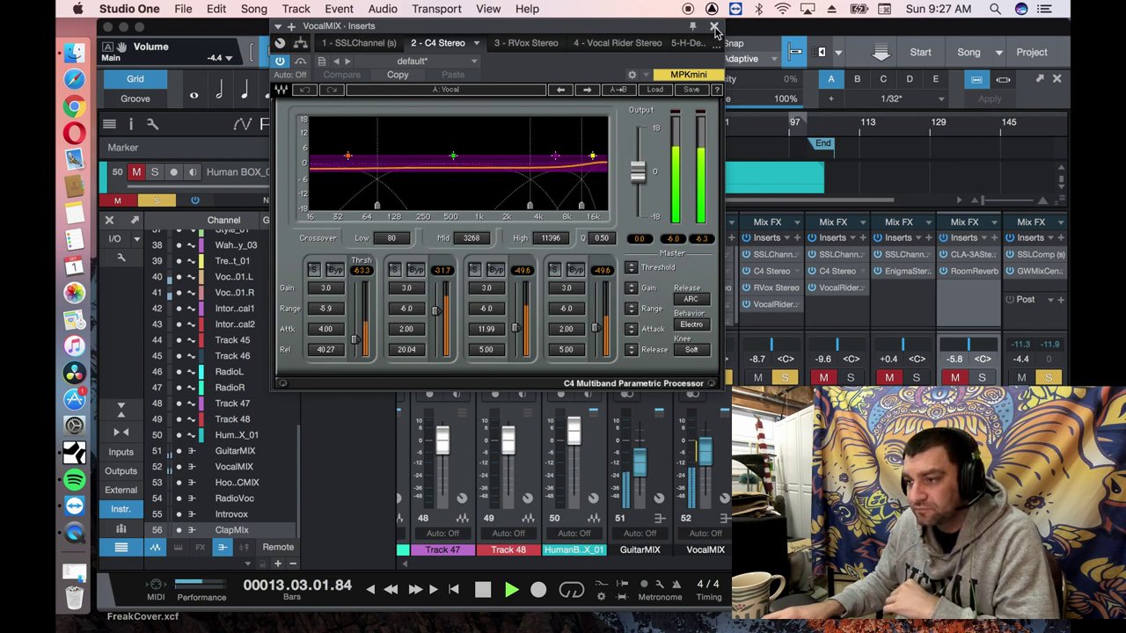
key("super+w")
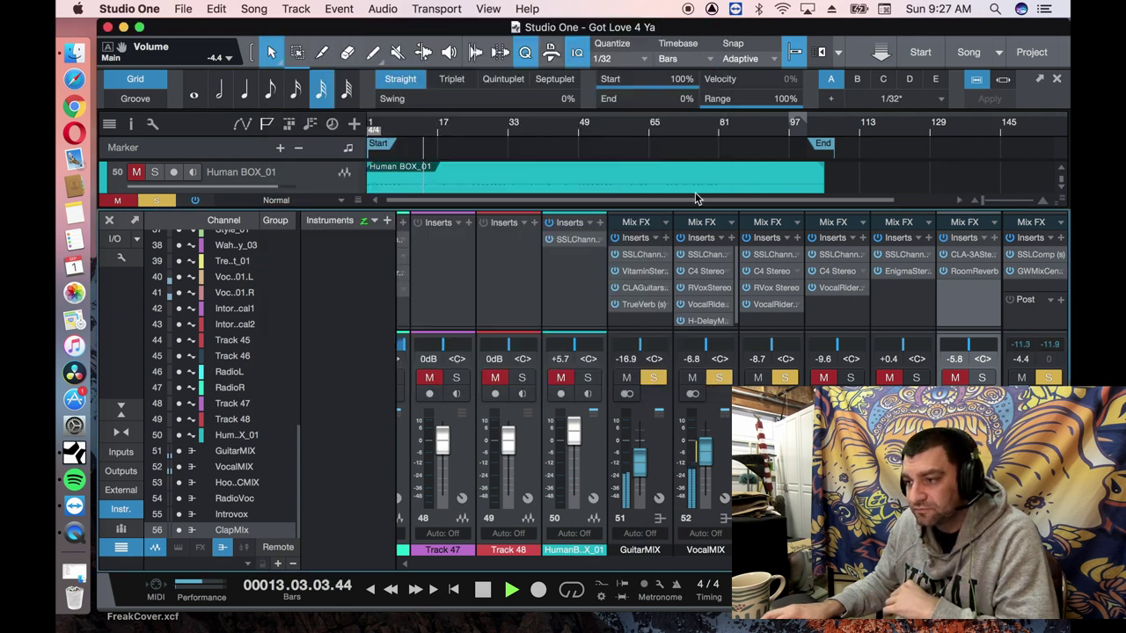
left_click(706, 289)
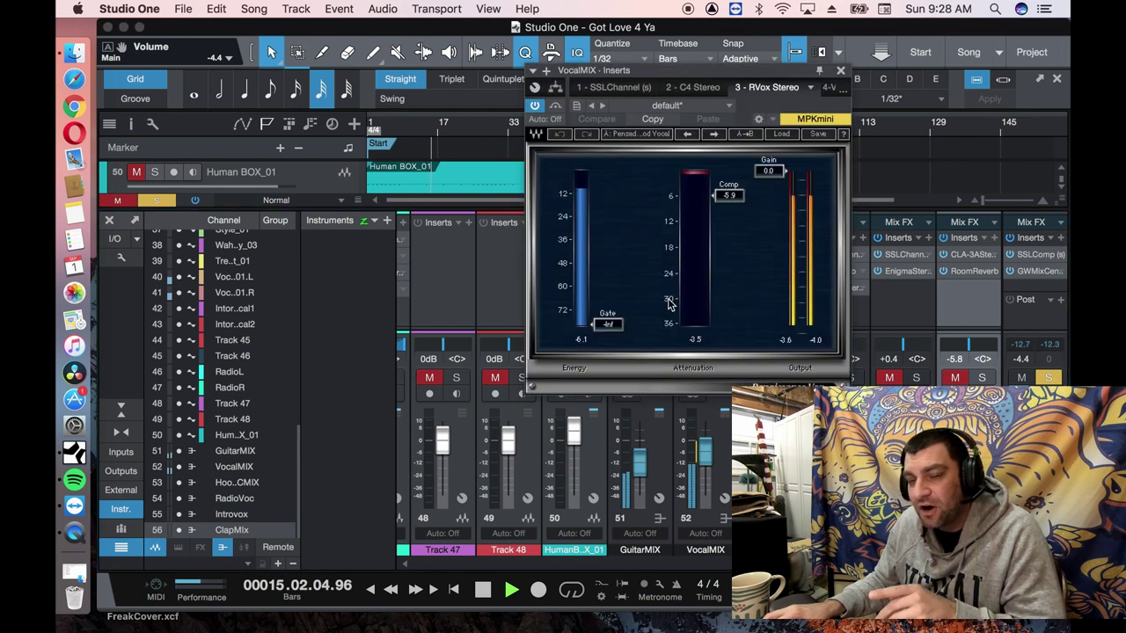
left_click(841, 71)
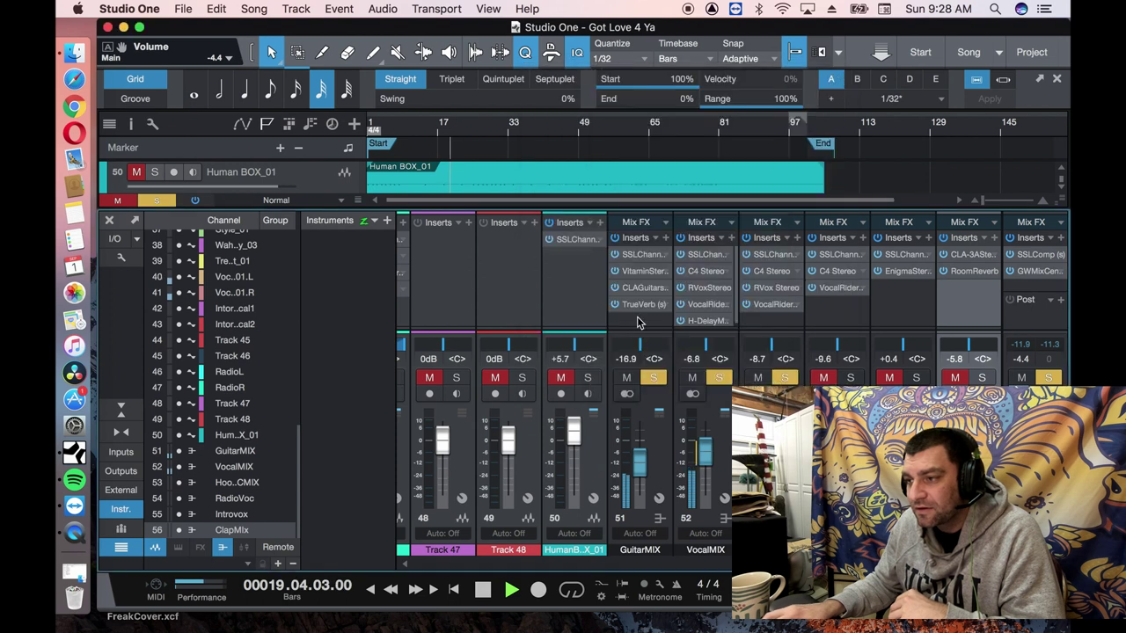
left_click(701, 322)
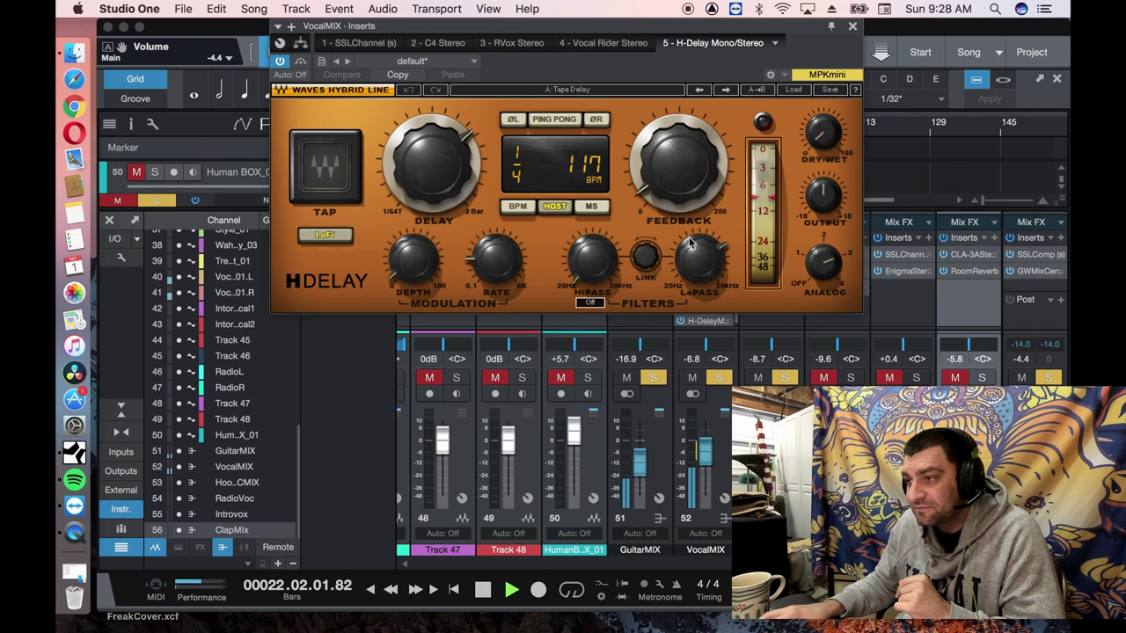
left_click(853, 29)
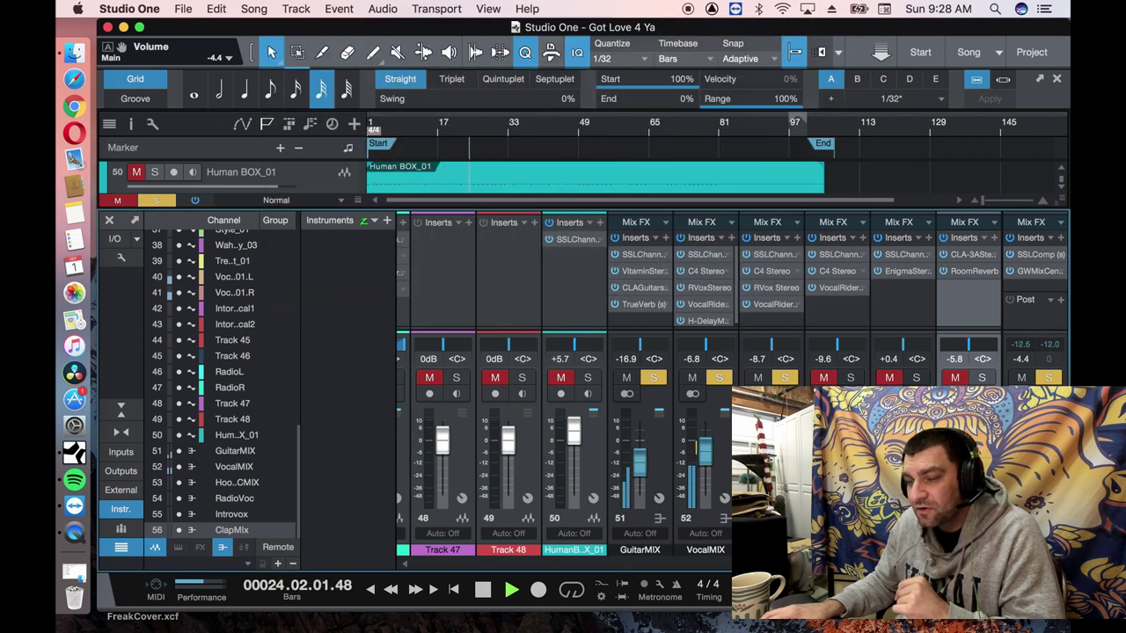
Examine the C4 Stereo and RVox Stereo inserts on the HookVOCMIX bus and stop playback
left_click(773, 274)
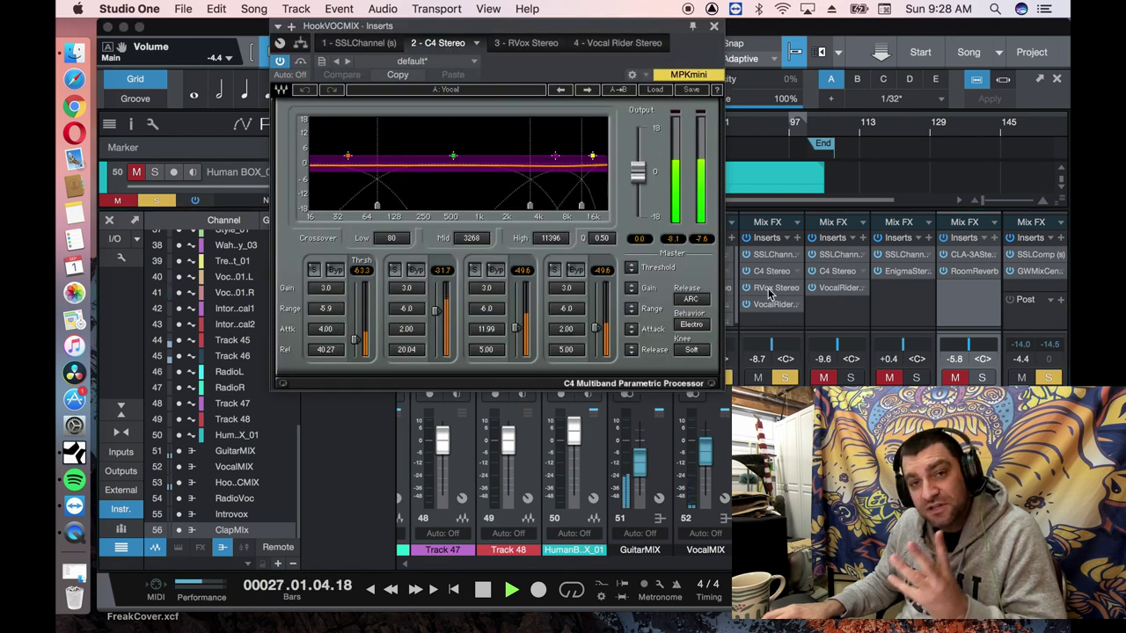
left_click(772, 295)
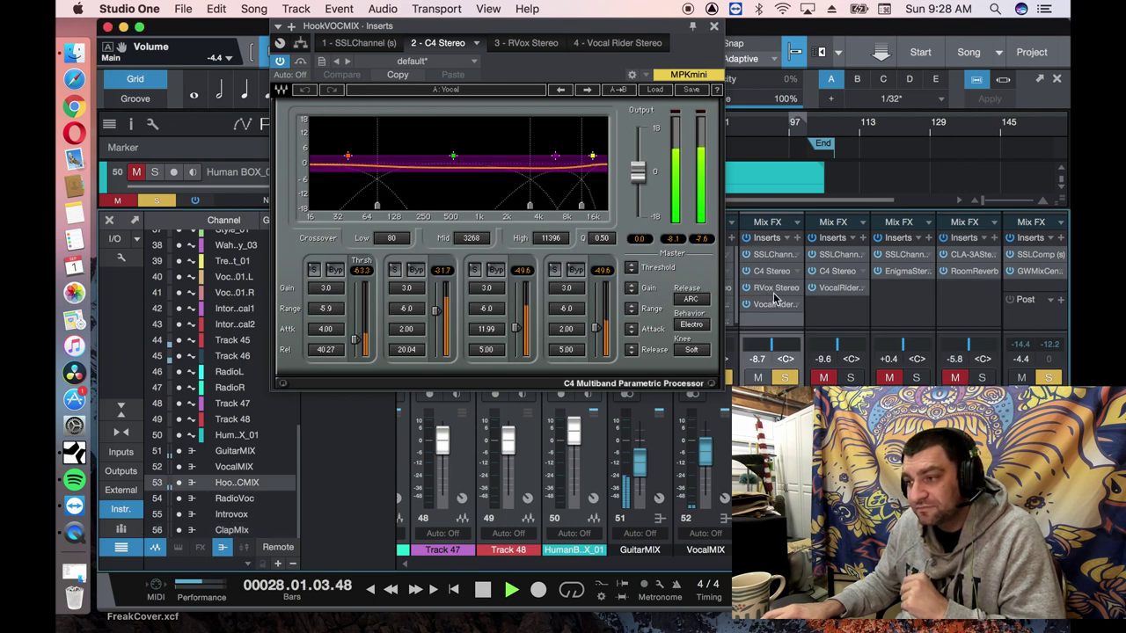
left_click(772, 290)
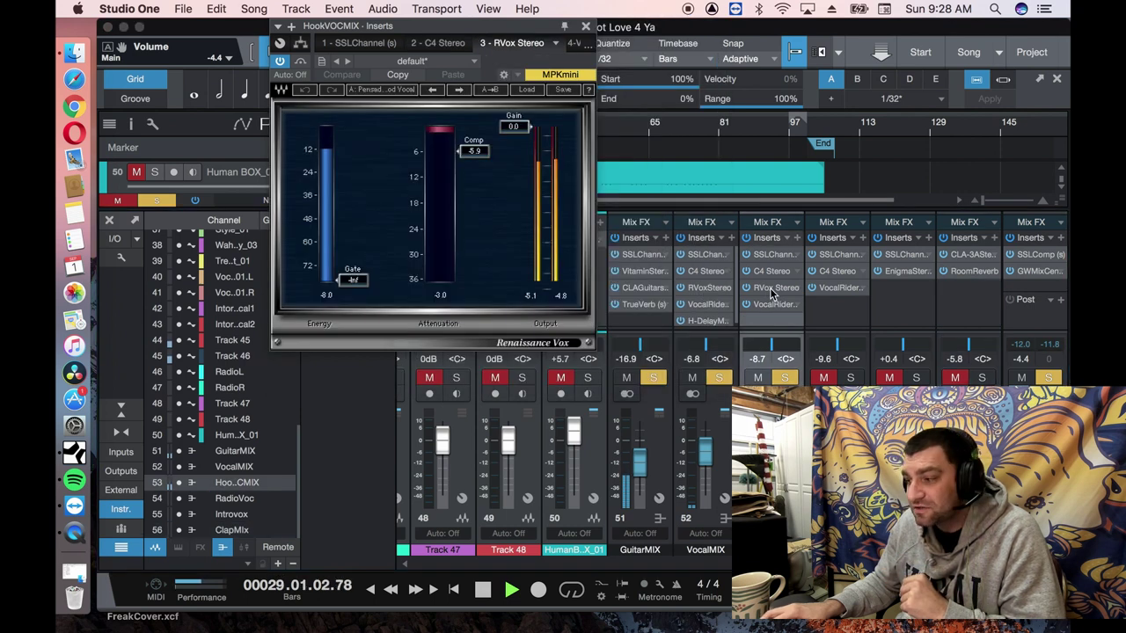
left_click(585, 27)
key("space")
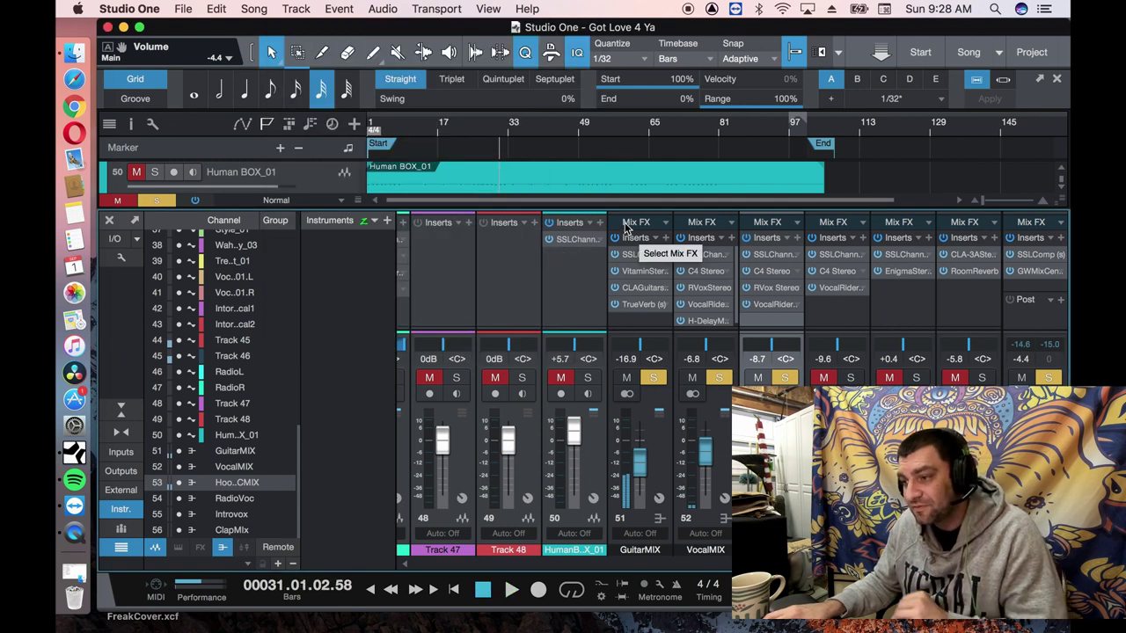
Take the GuitarMIX, VocalMIX and HookVOCMIX buses out of solo
left_click(653, 378)
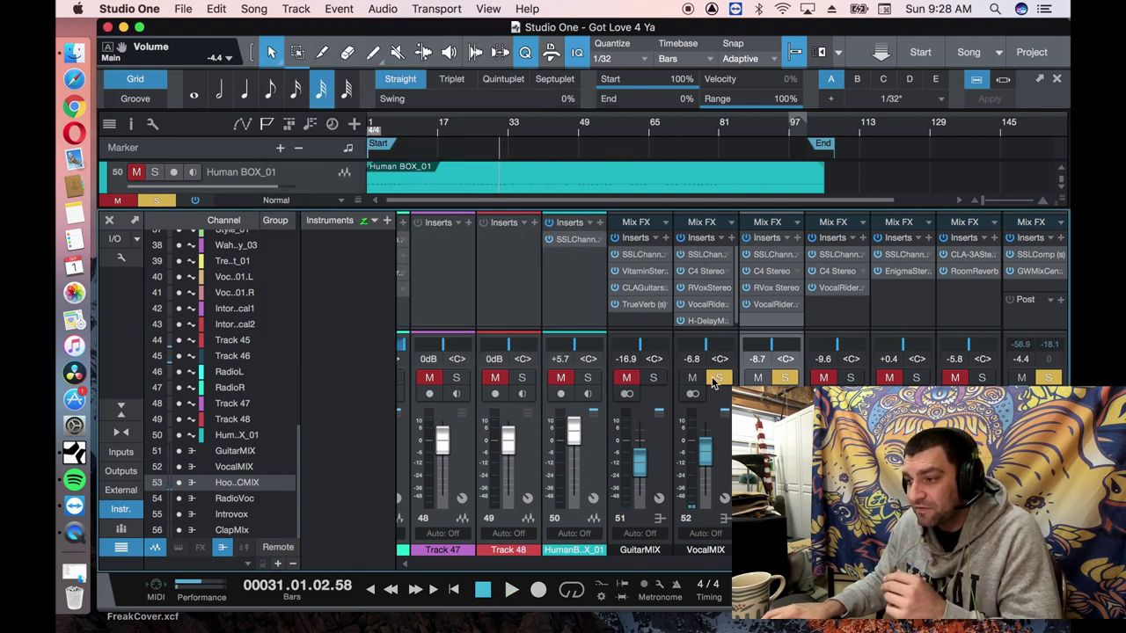
left_click(719, 377)
left_click(784, 377)
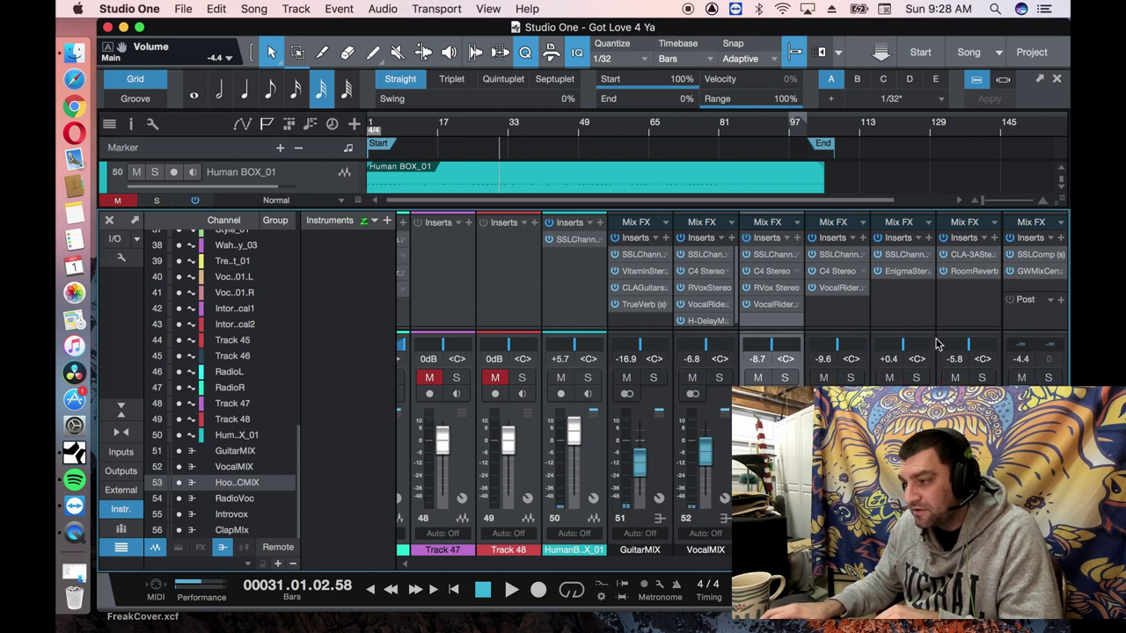
Audition the Introvox bus in solo from the song start, examine its Enigma Stereo insert, and release the solo
left_click(922, 377)
key("Return")
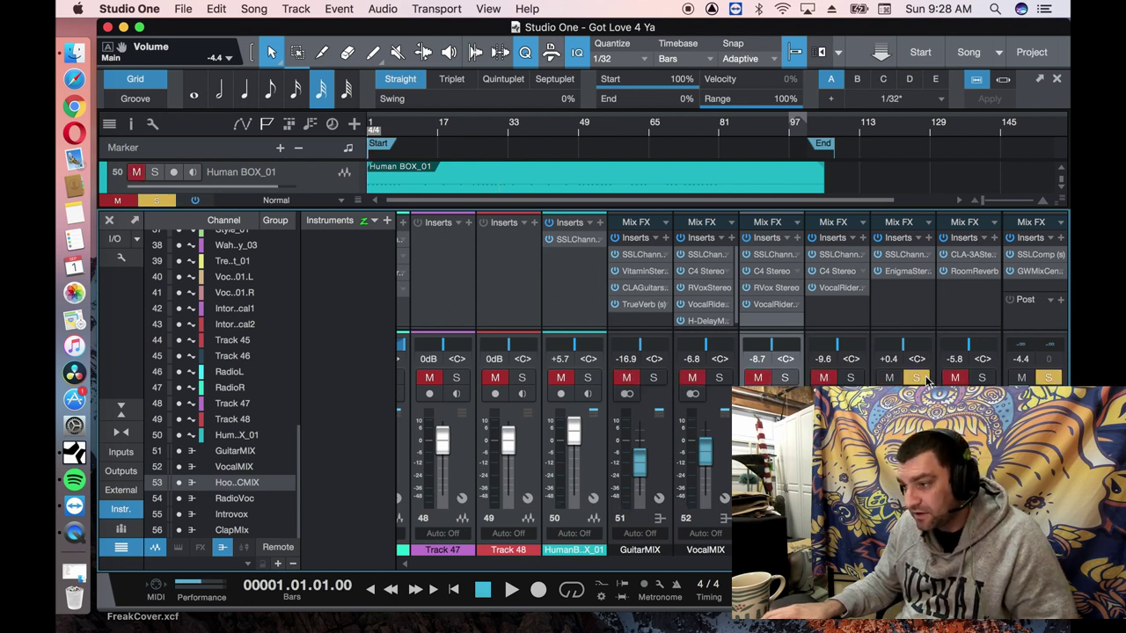
key("space")
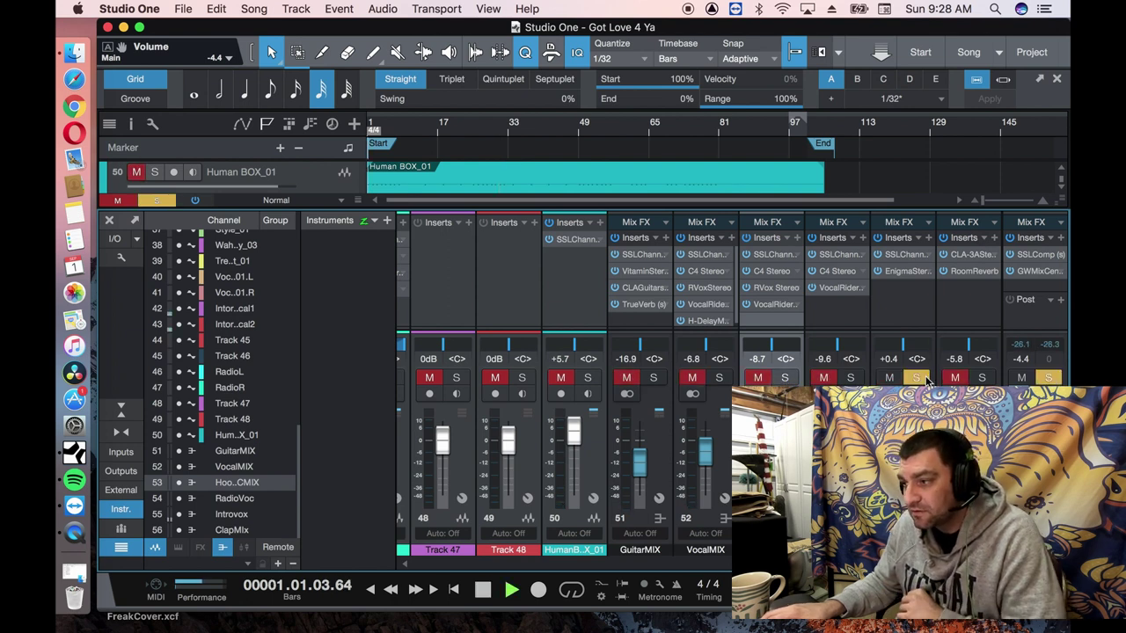
left_click(900, 273)
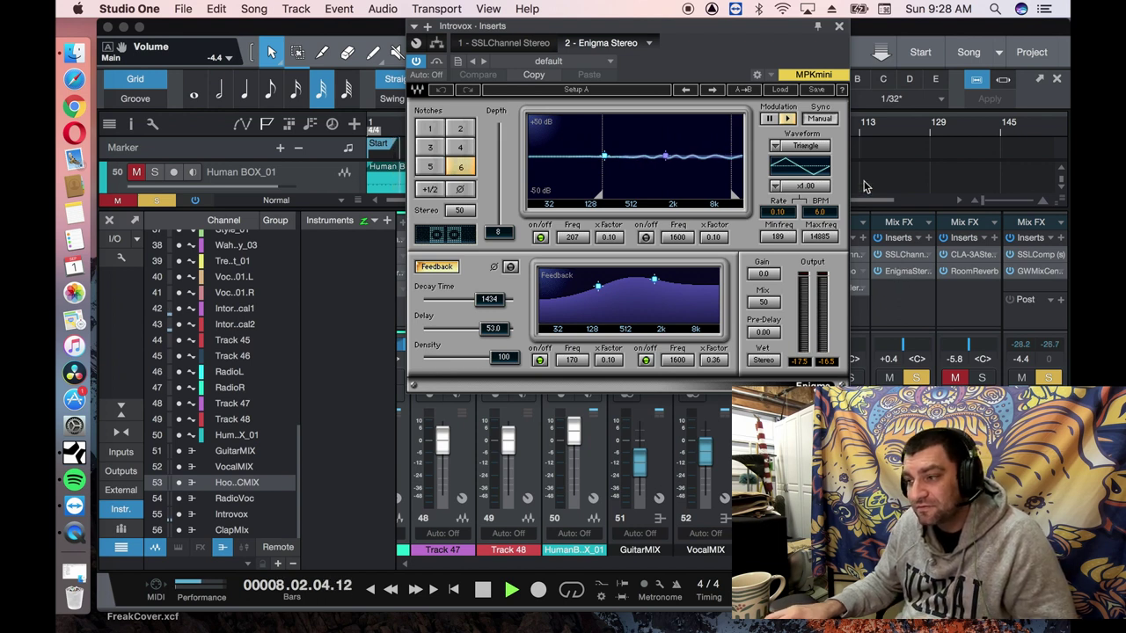
key("space")
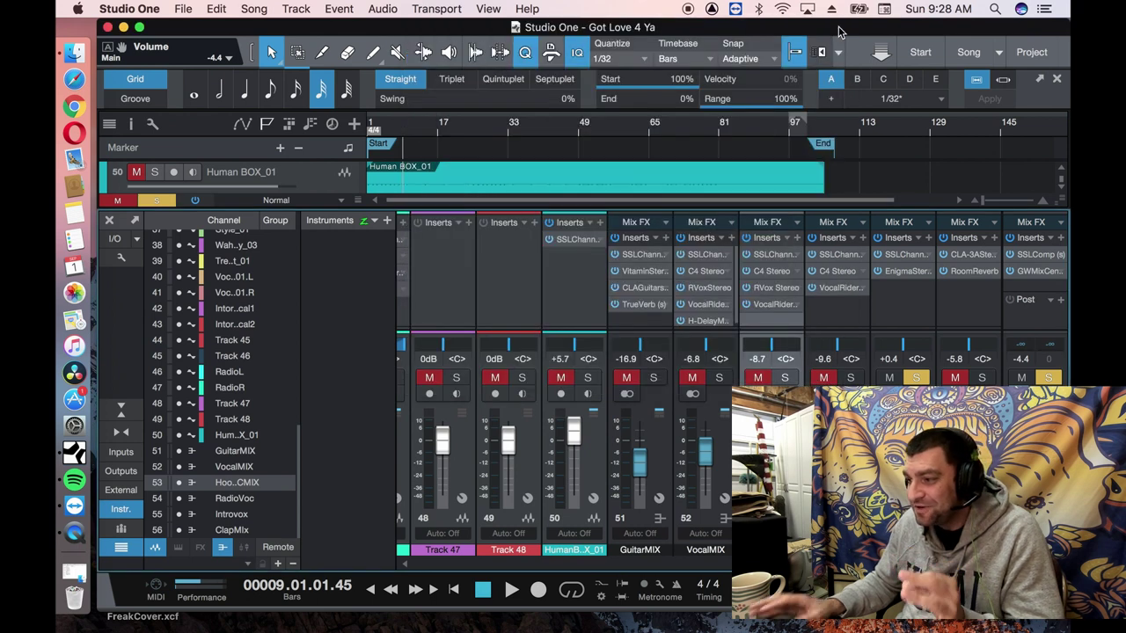
left_click(839, 28)
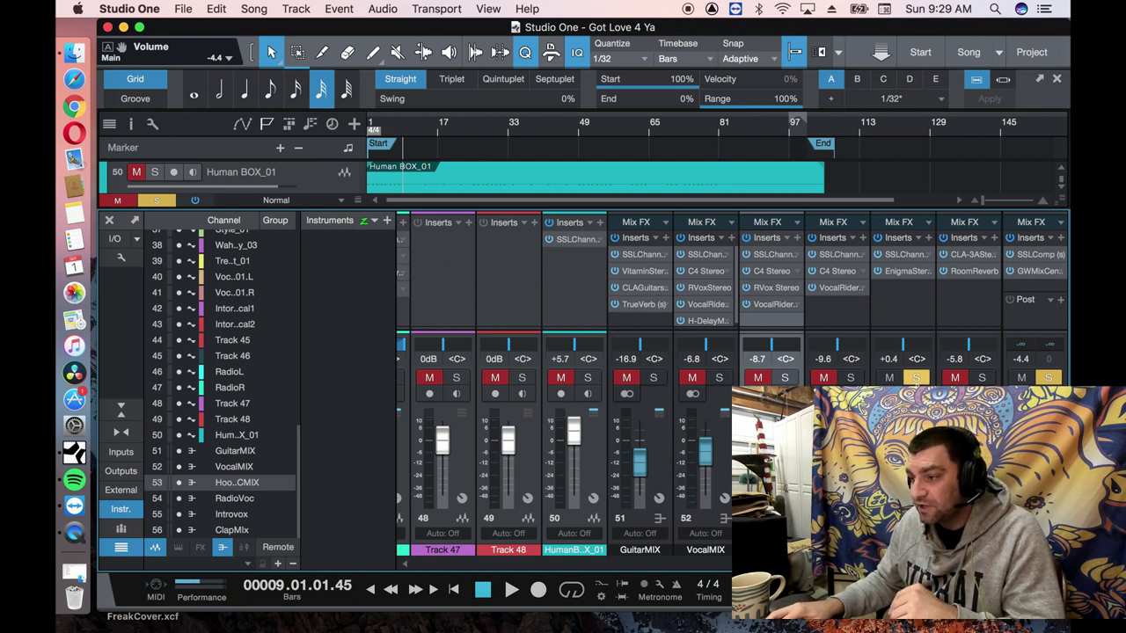
left_click(915, 378)
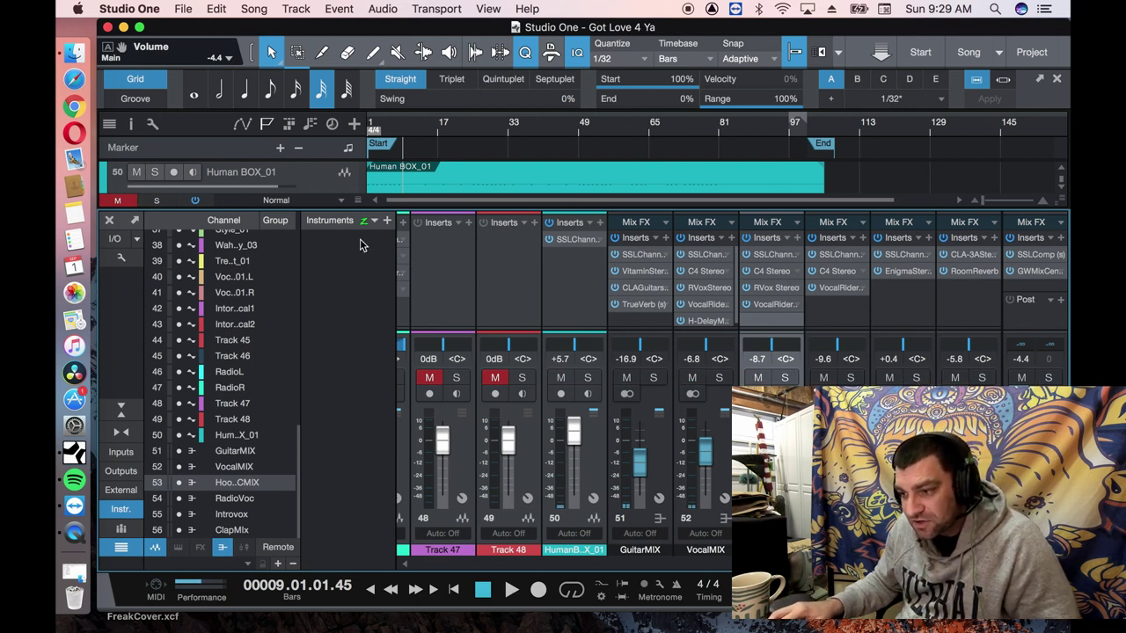
Audition the Human BOX_01 track in solo from near the song start, and release the solo
left_click(588, 378)
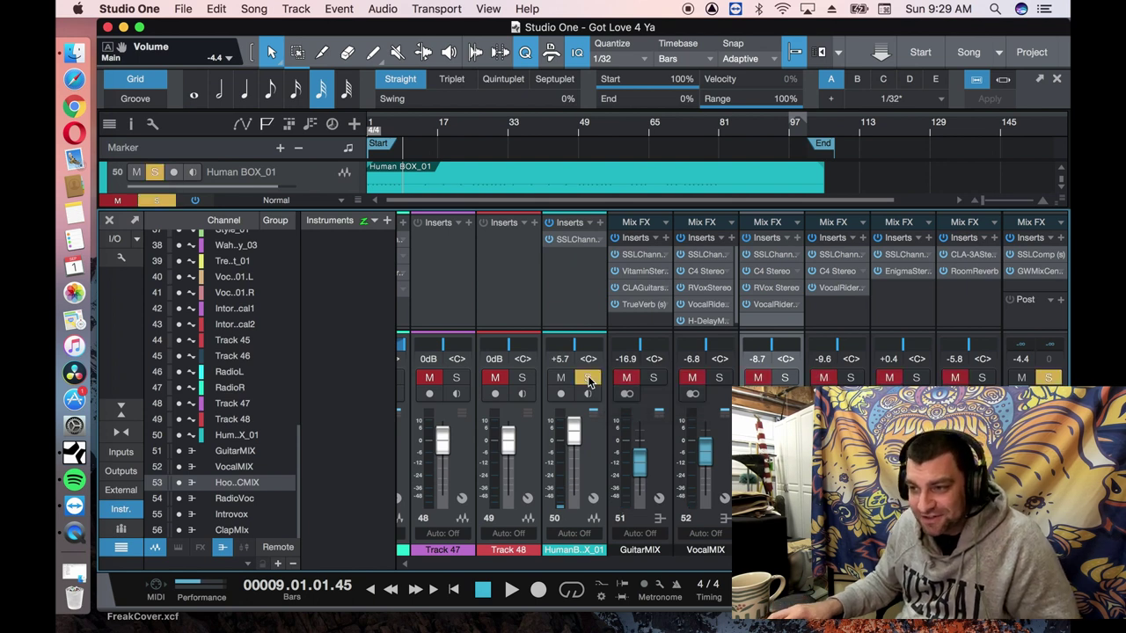
left_click(380, 129)
key("space")
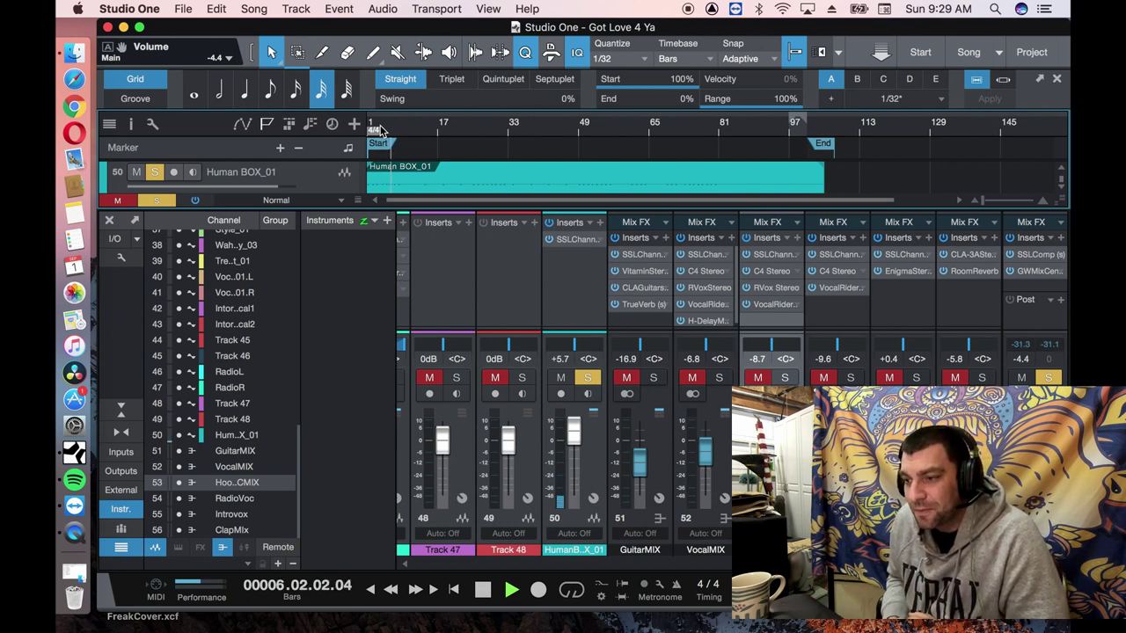
key("space")
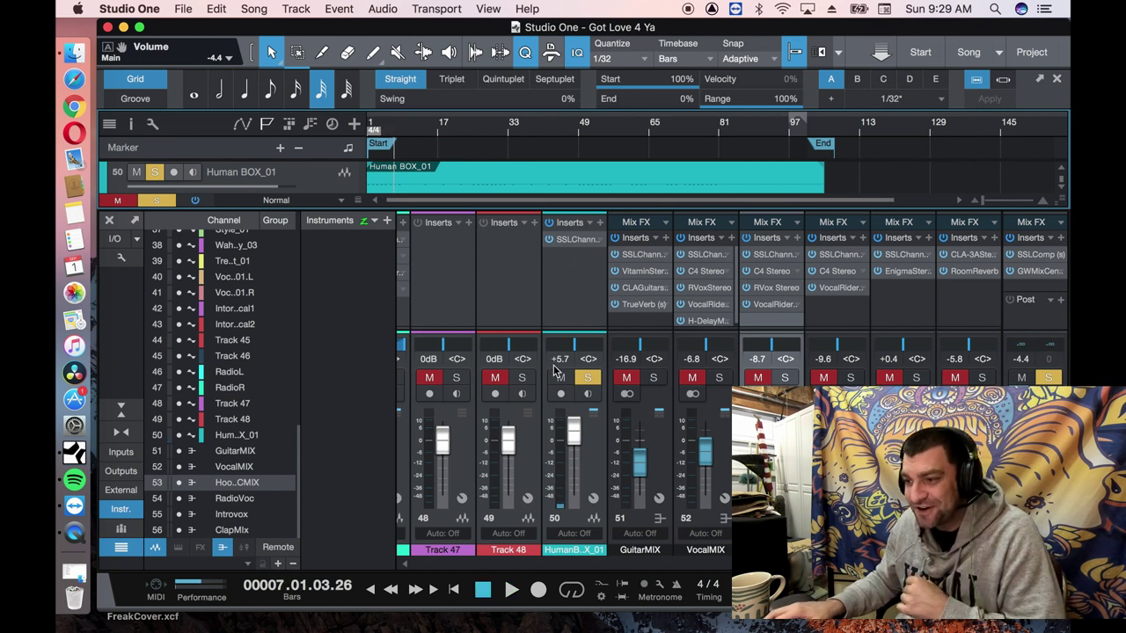
left_click(585, 379)
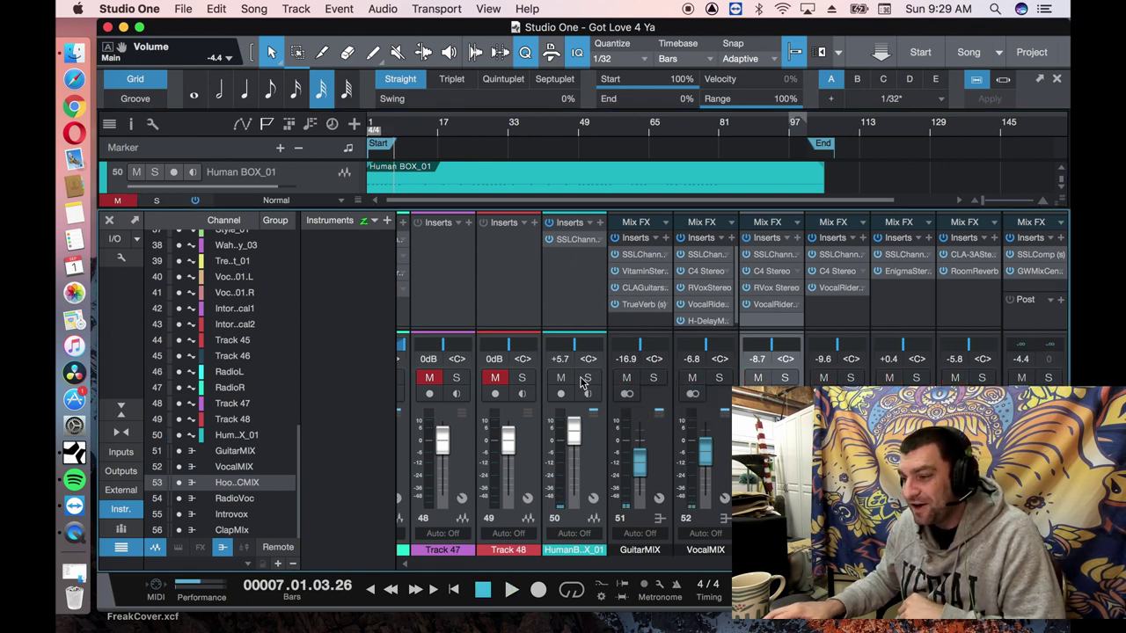
Play the full mix from bar 65 and examine the SSLComp and GW MixCentric Stereo inserts on the Main bus
left_click(644, 131)
left_click(649, 131)
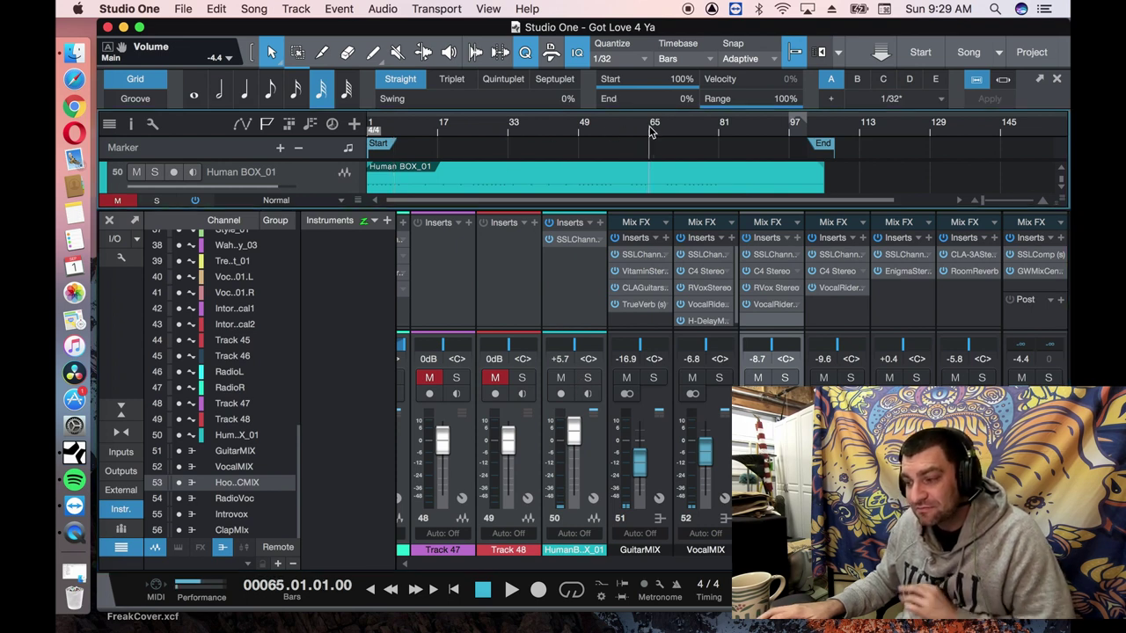
key("space")
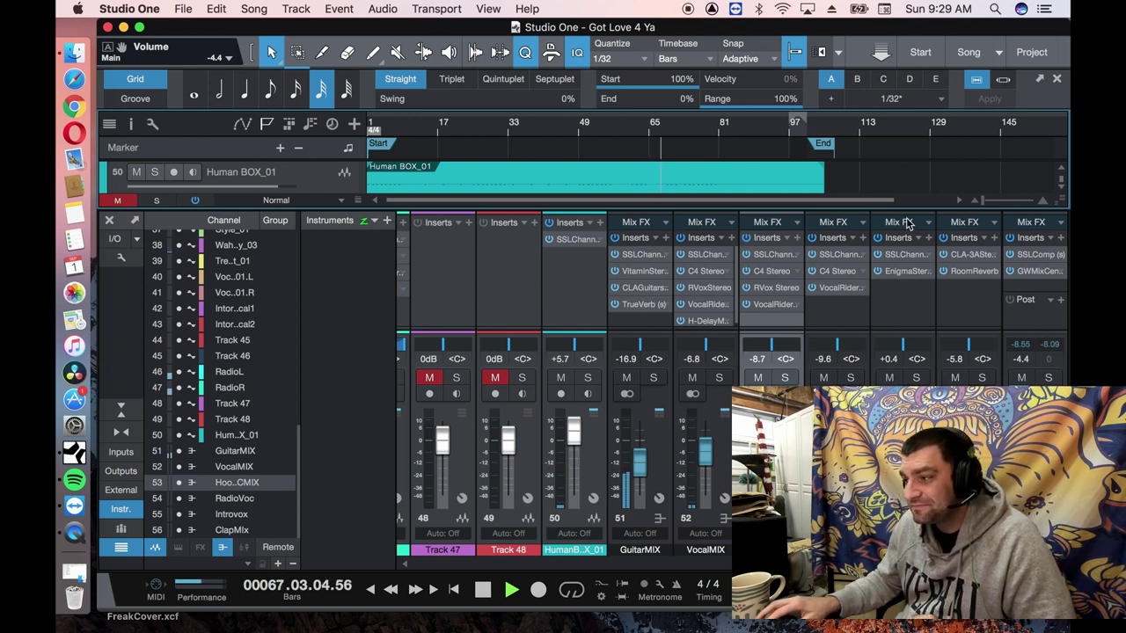
left_click(1037, 255)
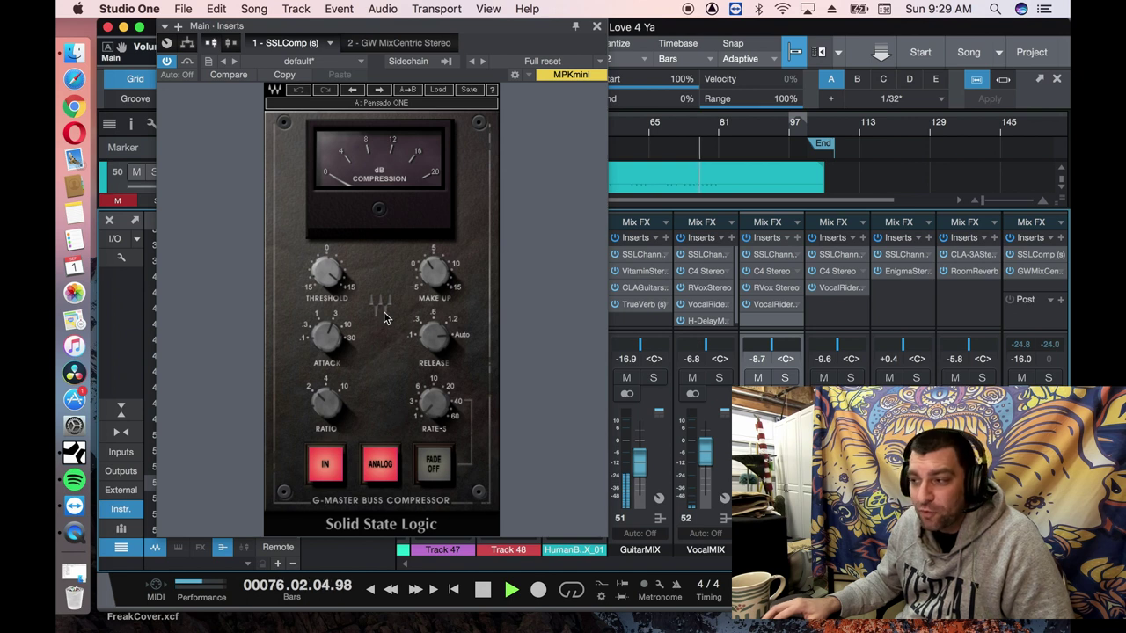
left_click(1040, 272)
mouse_move(418, 206)
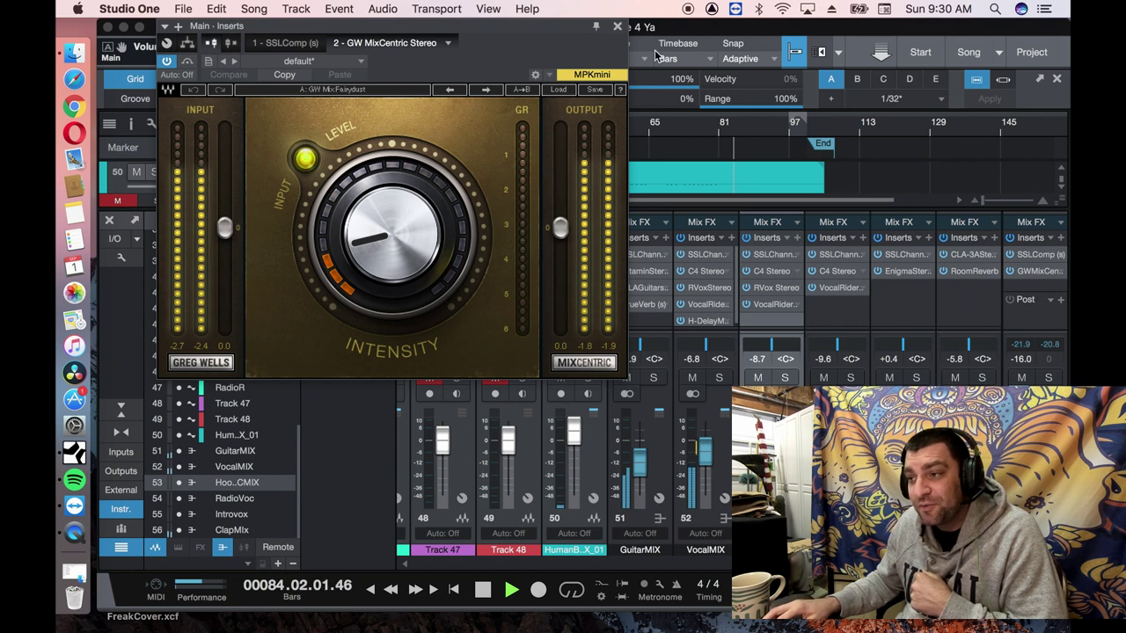
left_click(617, 26)
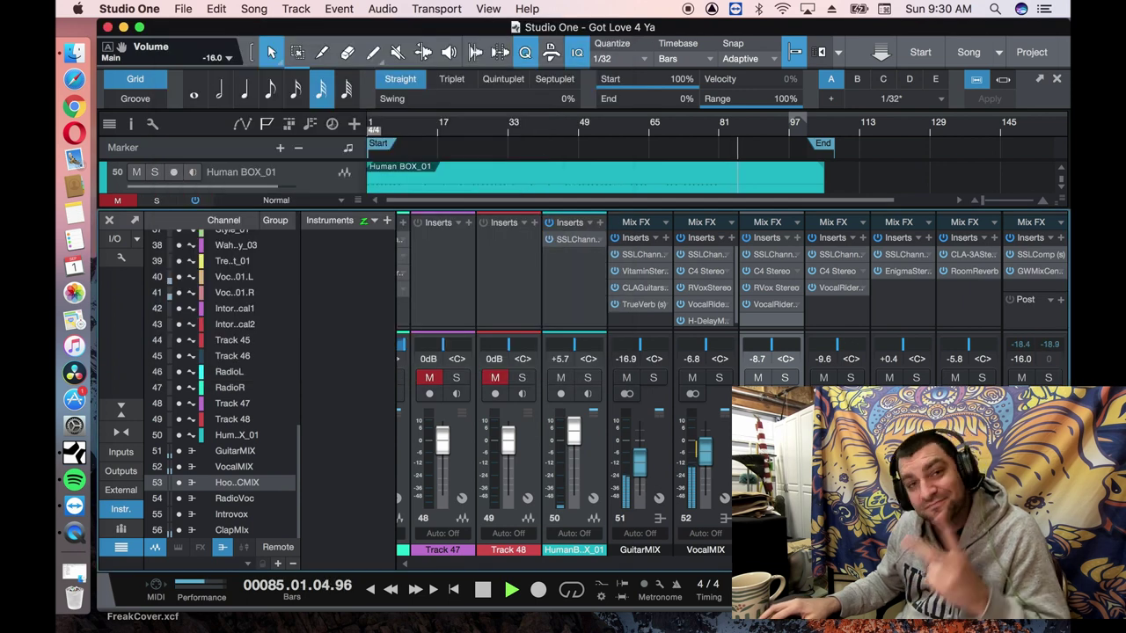